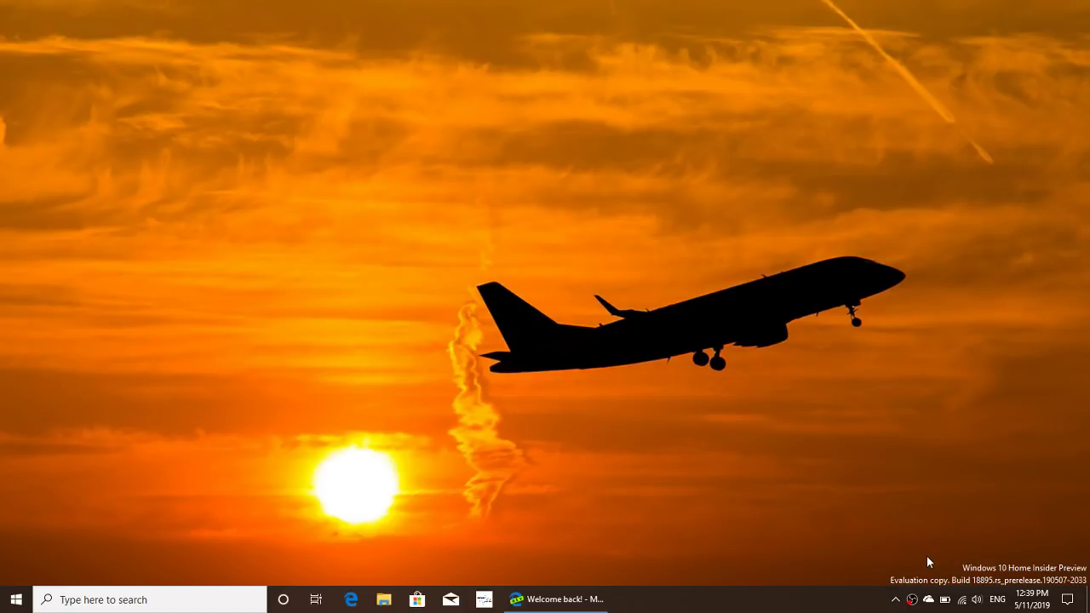
Step: Search for 'you' to find the Your Phone app, then dismiss the search panel
click(228, 594)
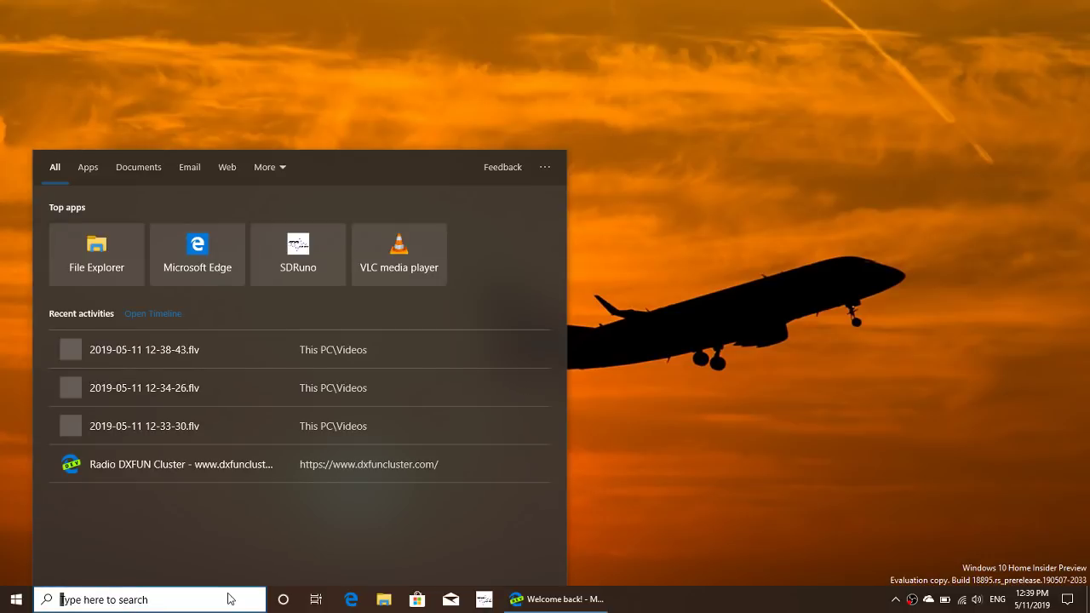
text(you)
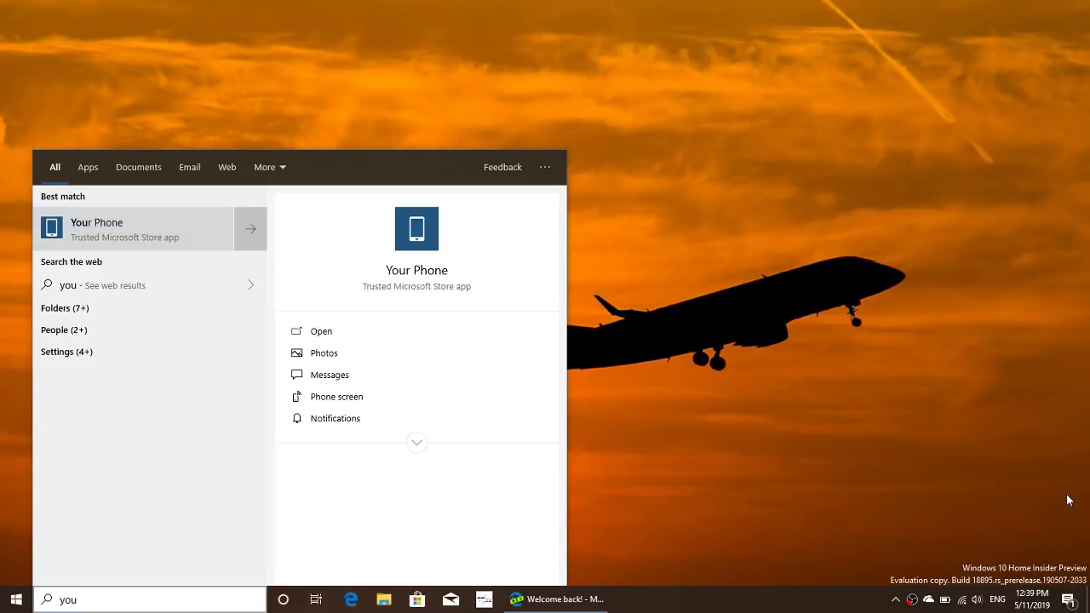
click(917, 432)
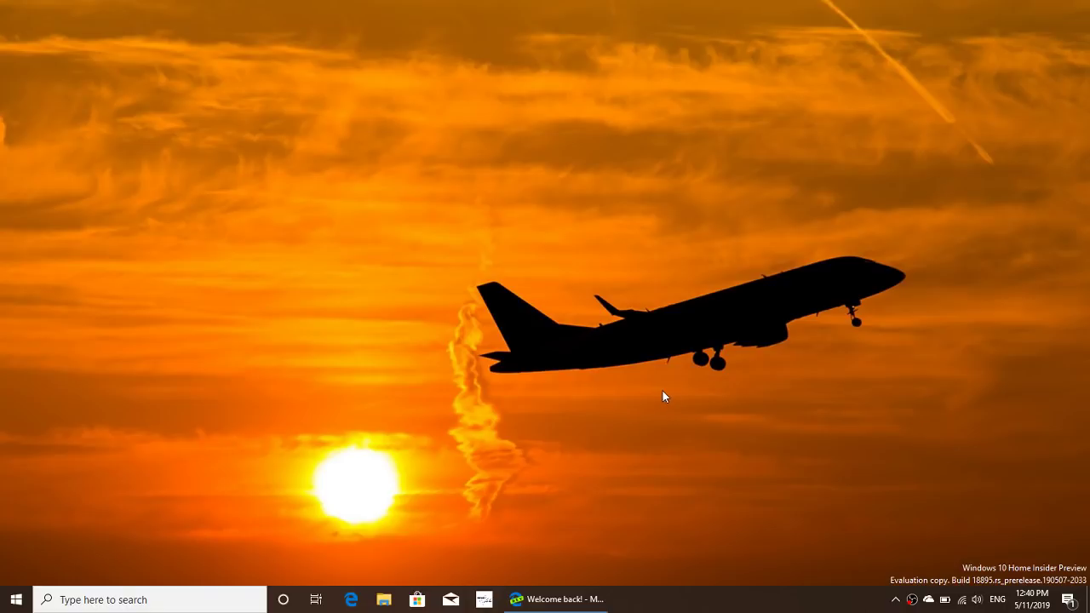
Step: Open Start to show the alphabetical app list and the Create and Explore tiles
click(11, 601)
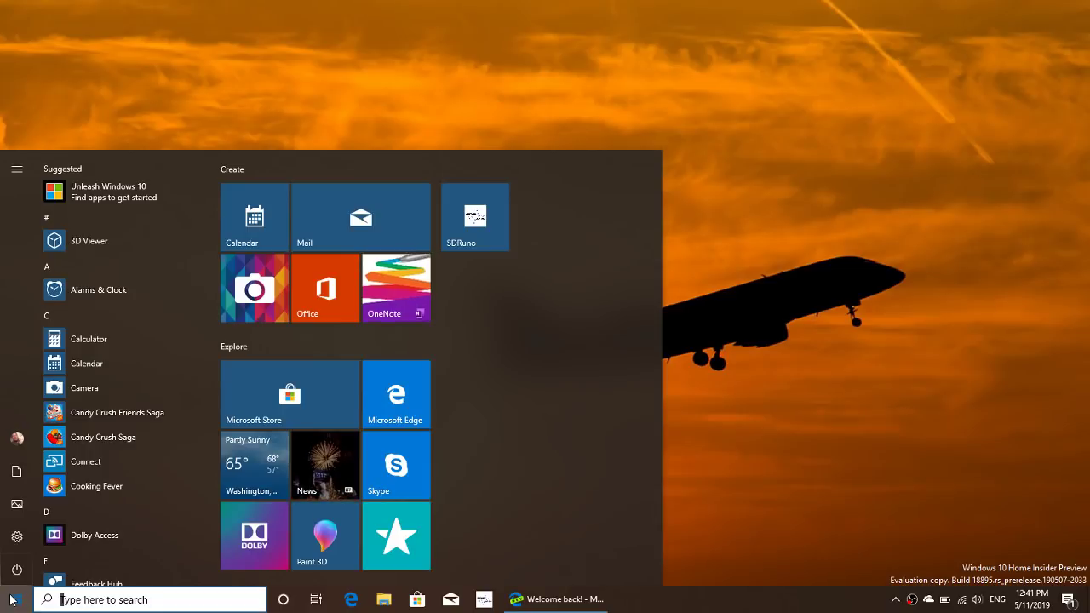
Step: Close Start and restore the Edge Dev 'Welcome back!' page for build 76.0.152.0
click(788, 329)
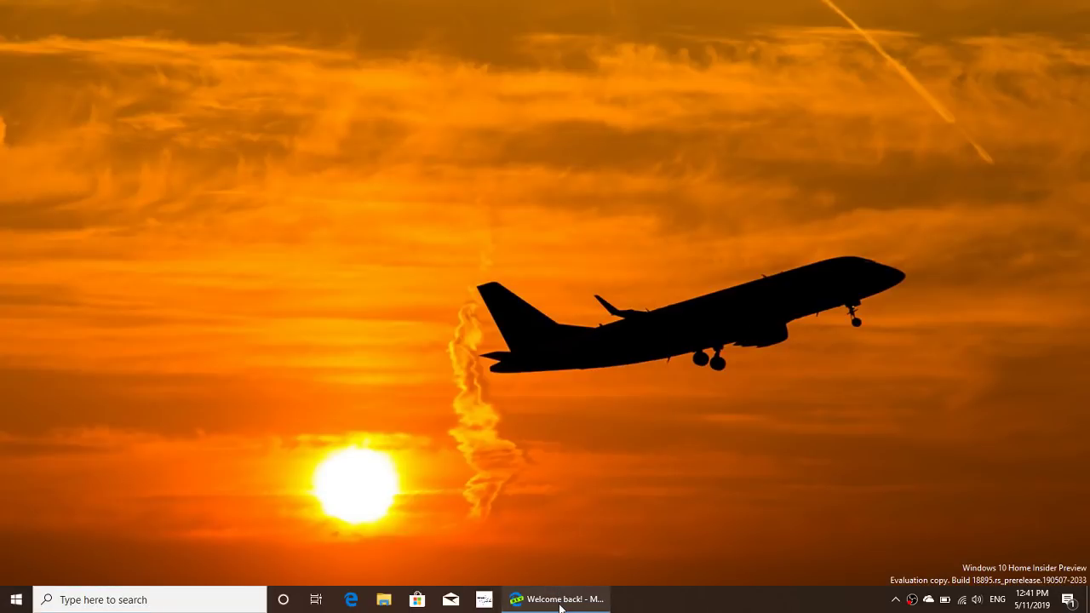
click(559, 603)
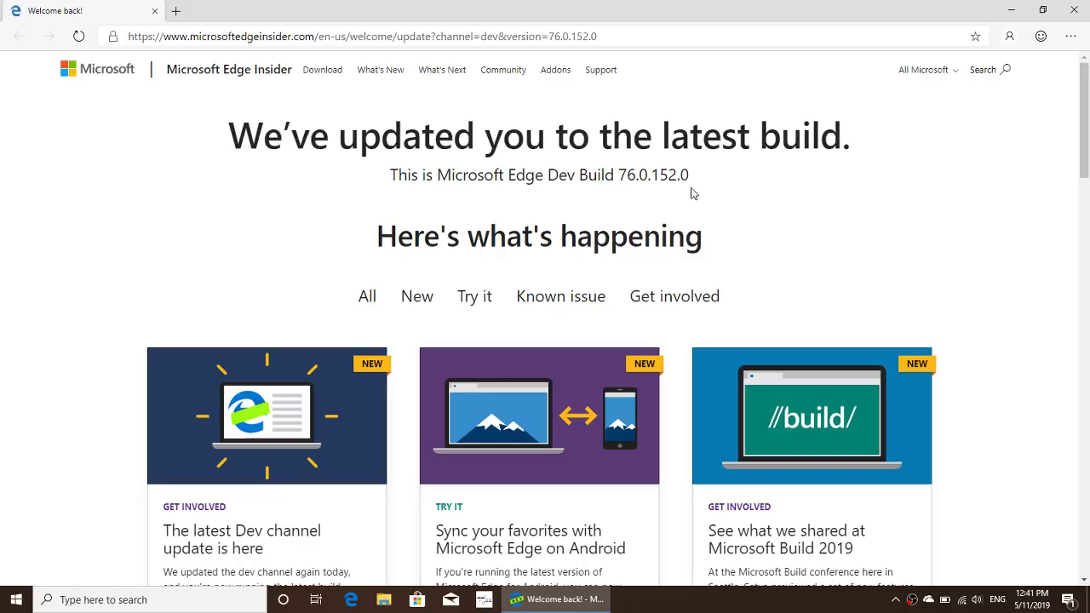
scroll(692, 193, down, 3)
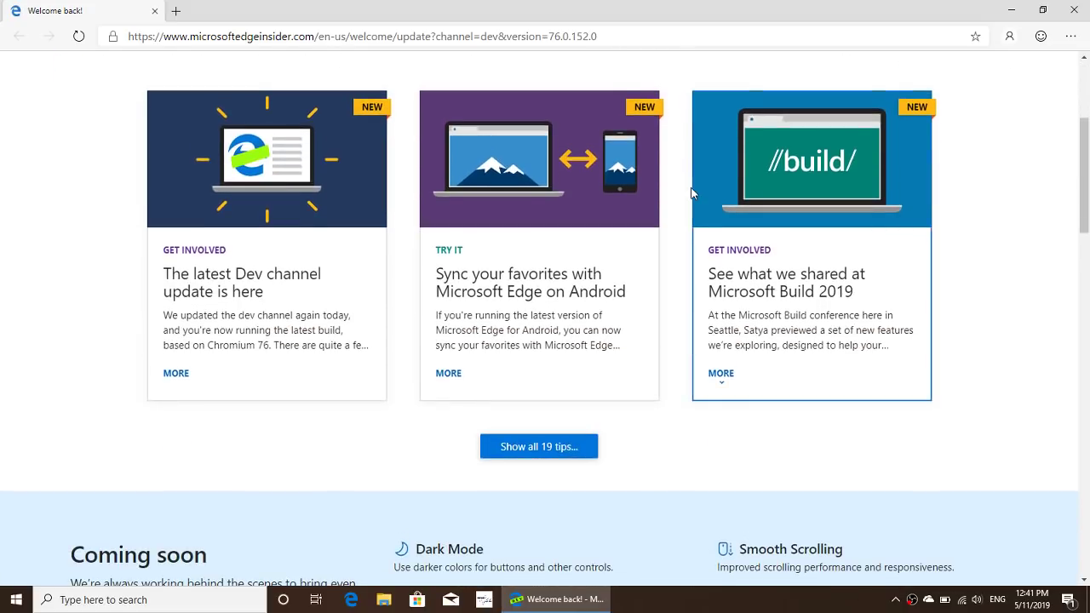
scroll(691, 193, down, 2)
scroll(694, 194, down, 1)
scroll(702, 216, down, 2)
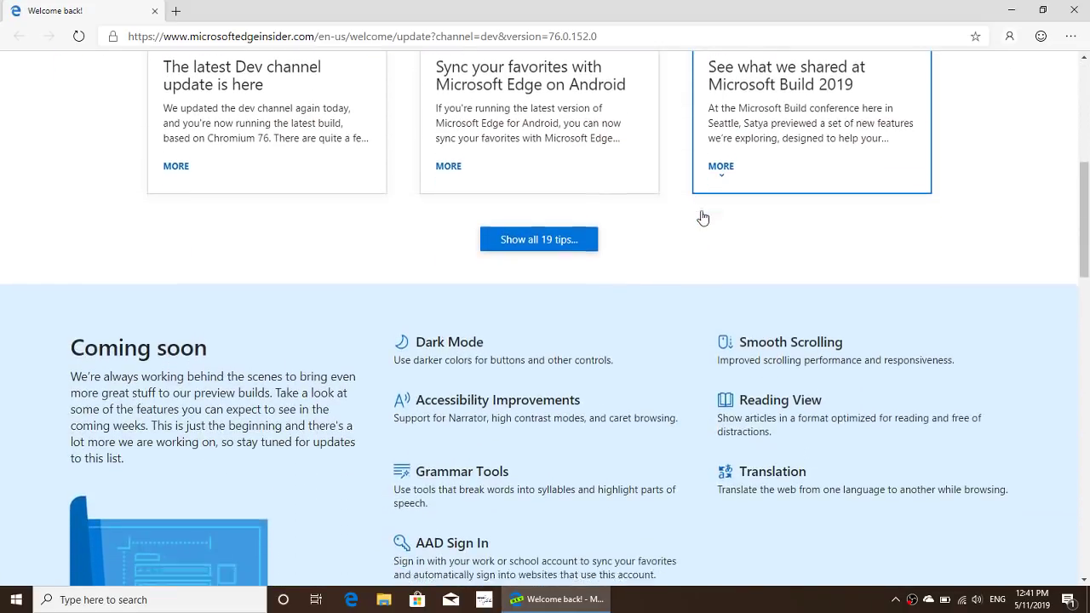
scroll(694, 287, down, 1)
scroll(694, 290, down, 1)
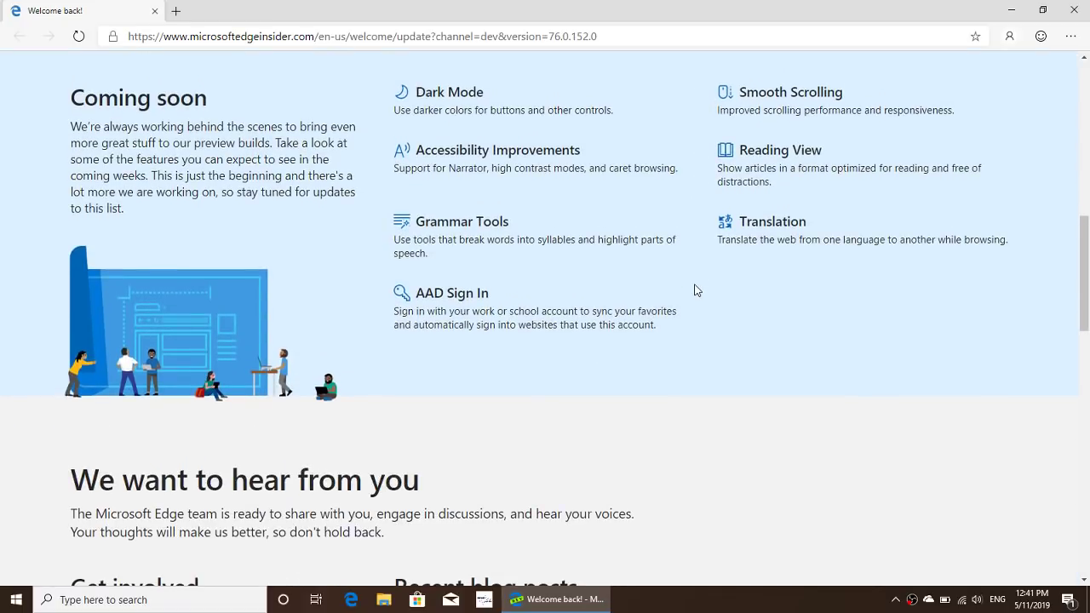
scroll(695, 290, down, 1)
scroll(694, 291, down, 2)
scroll(694, 290, down, 1)
scroll(694, 291, down, 2)
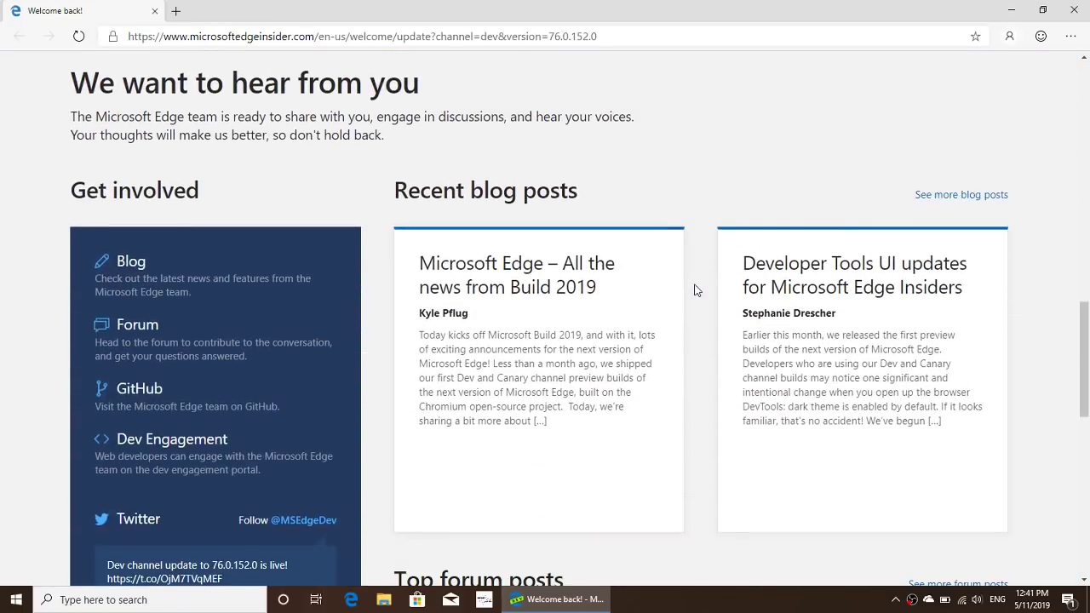
scroll(694, 291, down, 4)
scroll(694, 290, down, 1)
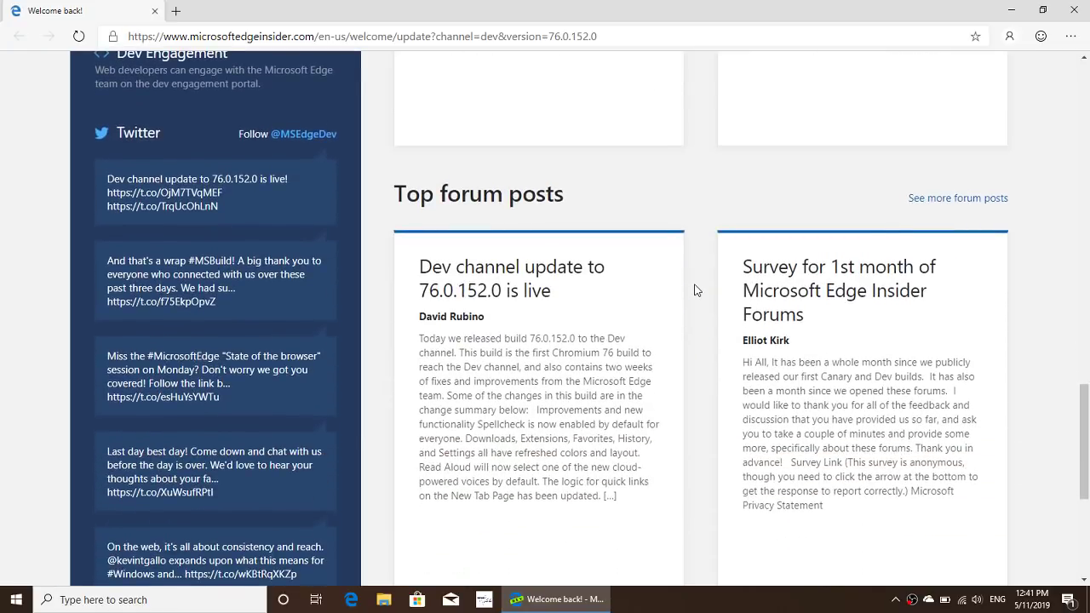
scroll(694, 291, up, 4)
scroll(694, 290, up, 4)
scroll(694, 290, up, 5)
scroll(694, 288, up, 6)
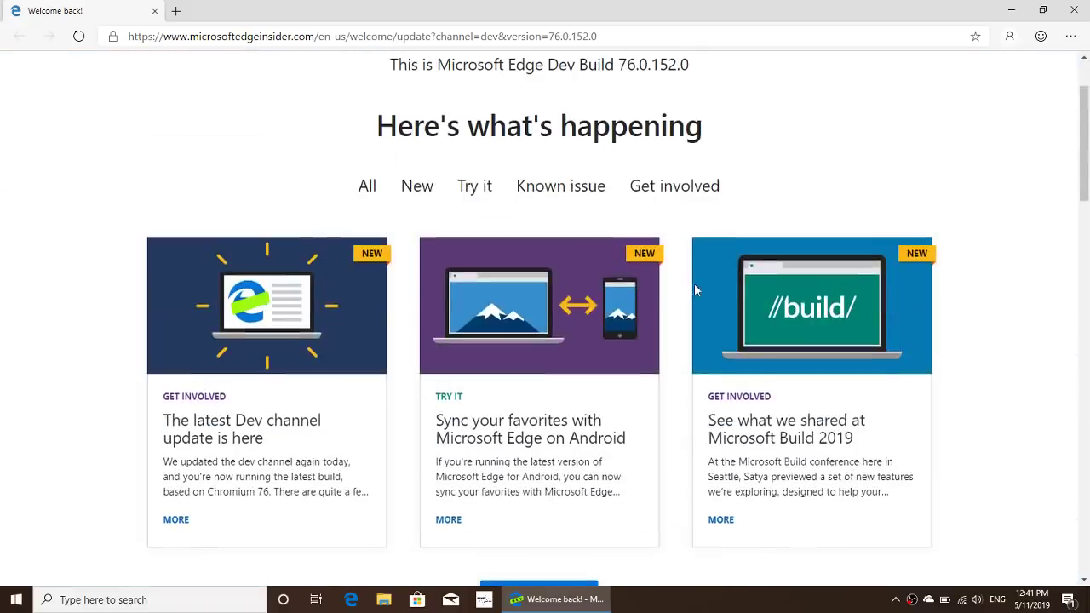
scroll(696, 288, up, 2)
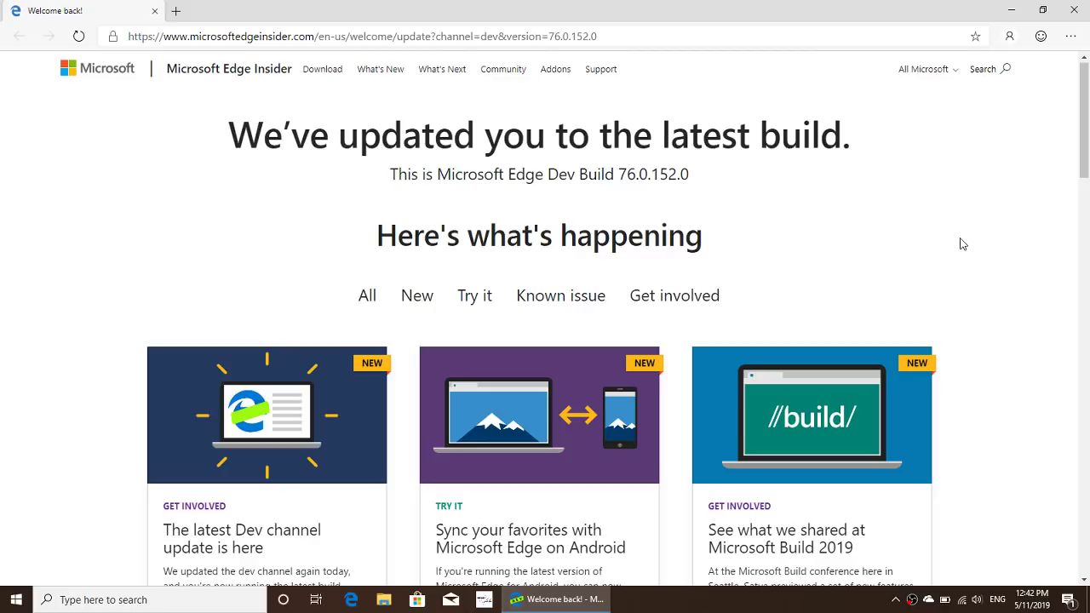
Step: Minimize the Edge welcome window to the desktop and open the screen recorder's options
click(1006, 12)
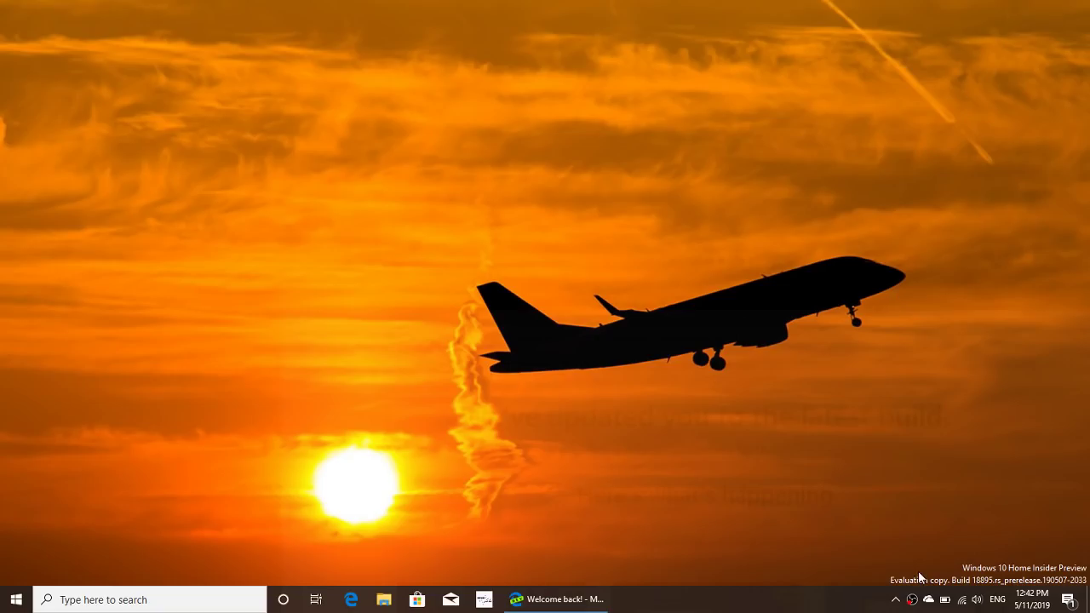
right_click(912, 599)
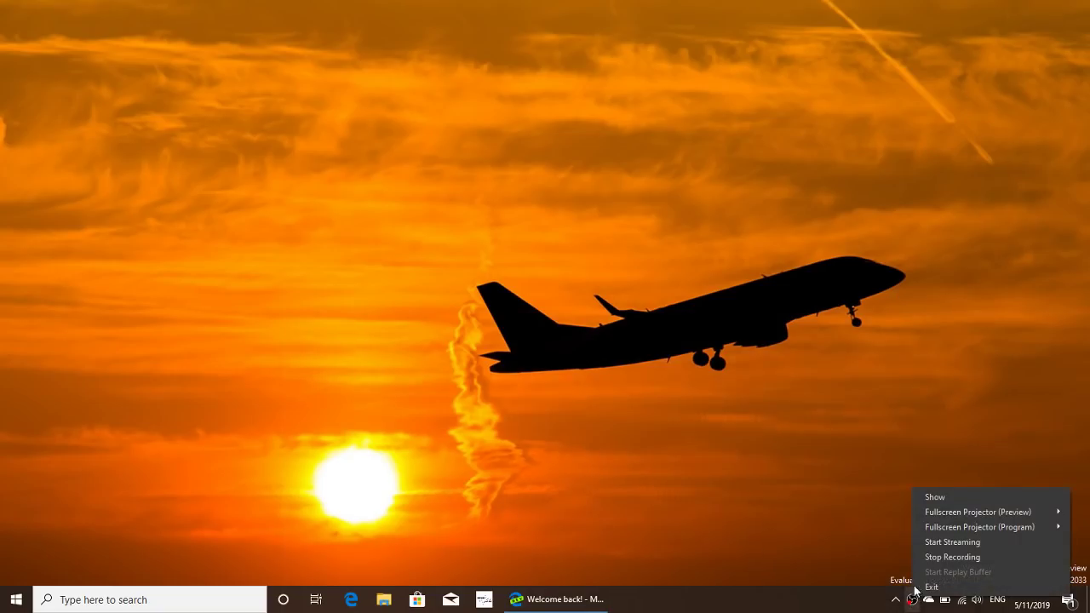